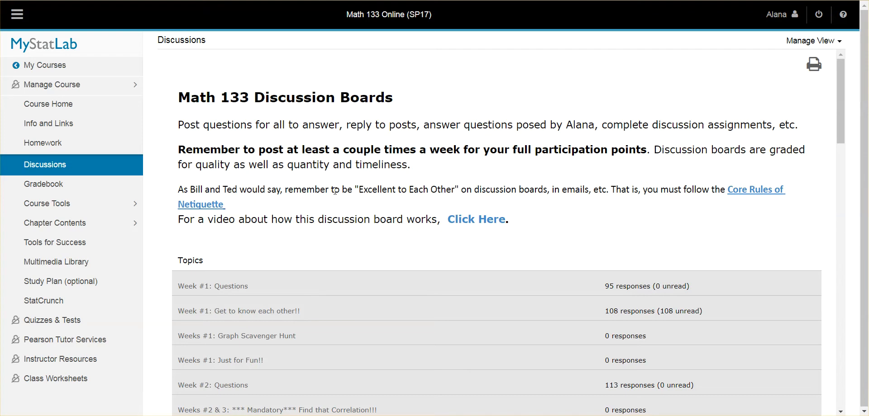
Step: Find the topic Week #4: Coursepack Spot Check #1 on the discussion boards and read its assignment instructions
{"action": "scroll", "coordinate": [335, 191], "scroll_direction": "down", "scroll_amount": 6}
{"action": "left_click_drag", "start_coordinate": [194, 206], "coordinate": [444, 214]}
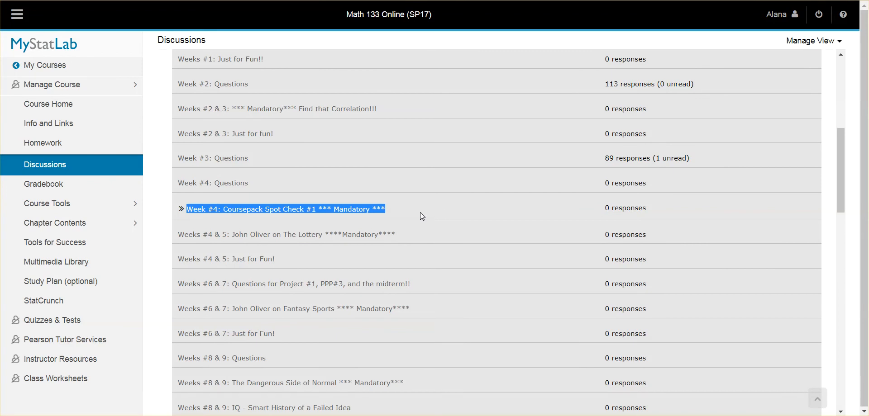
{"action": "scroll", "coordinate": [420, 212], "scroll_direction": "down", "scroll_amount": 1}
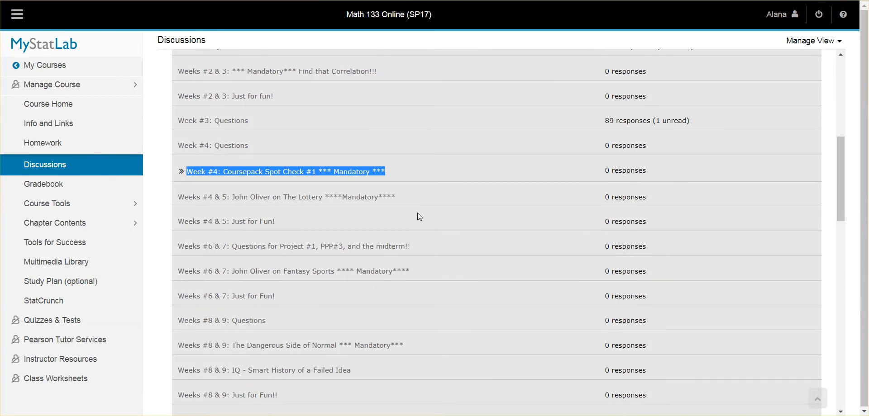
{"action": "scroll", "coordinate": [418, 213], "scroll_direction": "down", "scroll_amount": 1}
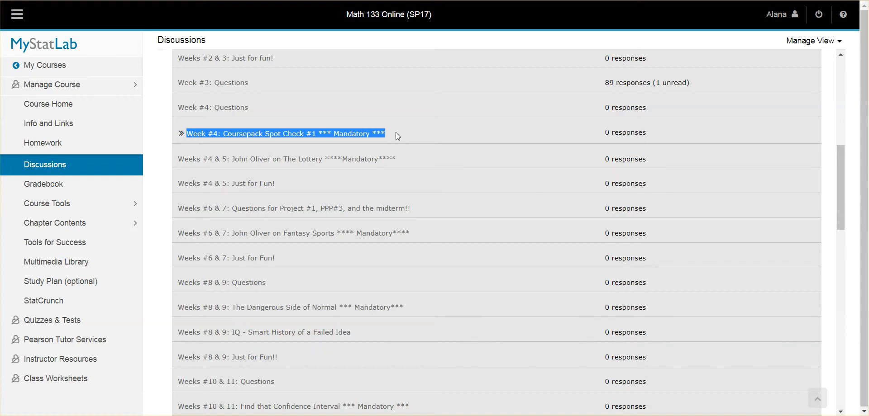
{"action": "scroll", "coordinate": [395, 133], "scroll_direction": "down", "scroll_amount": 10}
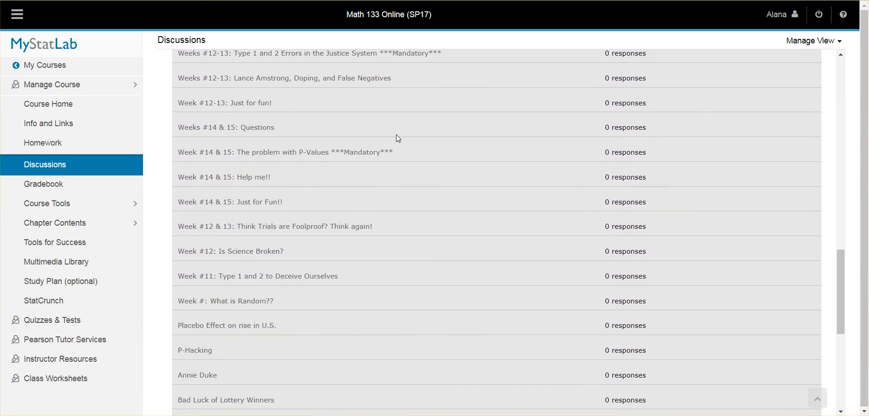
{"action": "scroll", "coordinate": [396, 135], "scroll_direction": "down", "scroll_amount": 7}
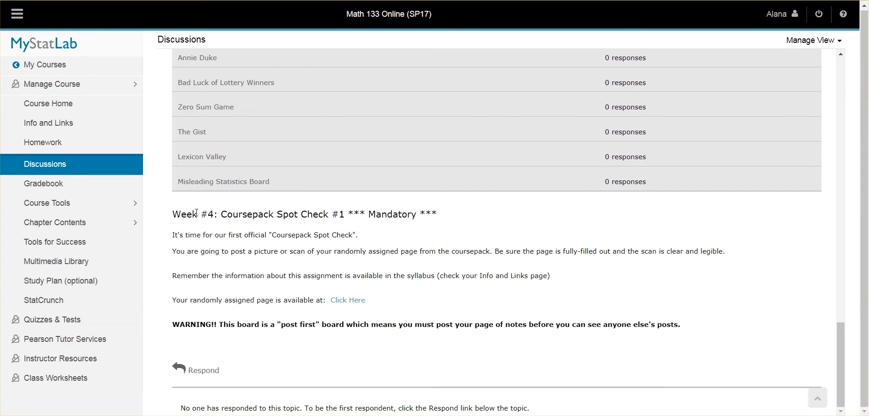
{"action": "left_click_drag", "start_coordinate": [196, 212], "coordinate": [452, 339]}
{"action": "left_click", "coordinate": [277, 268]}
Step: Start a response to the spot check topic and enter the student's full name plus "'s Page #1 (Pg 5)" as the subject
{"action": "left_click", "coordinate": [187, 374]}
{"action": "scroll", "coordinate": [222, 389], "scroll_direction": "down", "scroll_amount": 2}
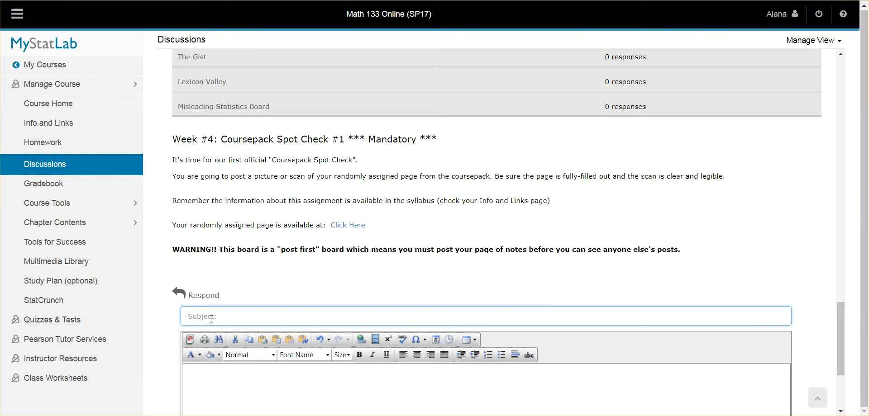
{"action": "type", "text": "Jane Smith's Page #1 (P"}
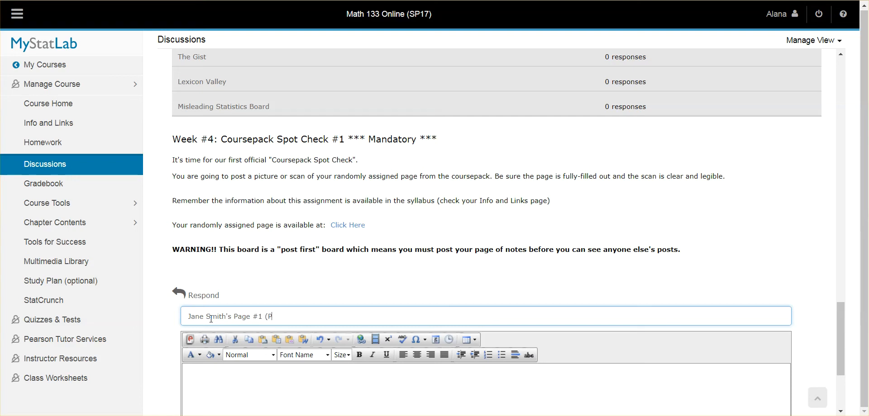
{"action": "type", "text": "g 5)"}
Step: Replace "Page #1" in the response's subject with "Notes Page"
{"action": "left_click", "coordinate": [263, 317]}
{"action": "key", "text": "BackSpace"}
{"action": "key", "text": "BackSpace"}
{"action": "key", "text": "BackSpace"}
{"action": "key", "text": "BackSpace"}
{"action": "key", "text": "BackSpace"}
{"action": "key", "text": "BackSpace"}
{"action": "key", "text": "BackSpace"}
{"action": "type", "text": "note"}
{"action": "key", "text": "BackSpace"}
{"action": "key", "text": "BackSpace"}
{"action": "key", "text": "BackSpace"}
{"action": "key", "text": "BackSpace"}
{"action": "type", "text": "Notes Page"}
Step: Write "I really understood this page well because" in the message body, ending with the instructor's name and "is awesome!!"
{"action": "left_click", "coordinate": [281, 372]}
{"action": "scroll", "coordinate": [242, 277], "scroll_direction": "down", "scroll_amount": 3}
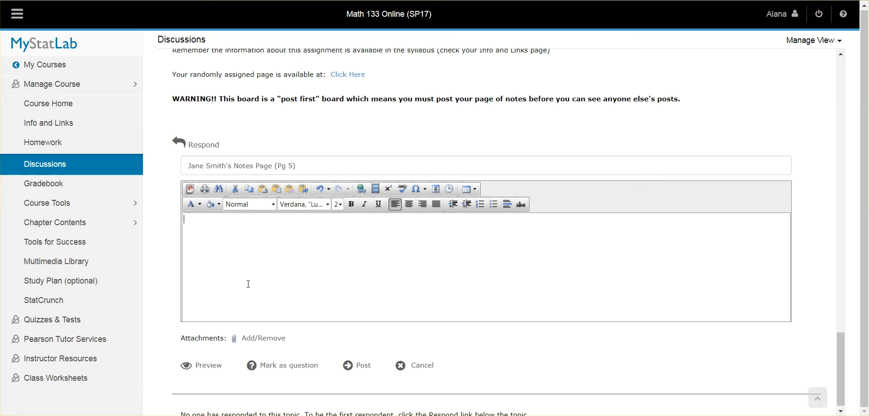
{"action": "type", "text": "I really understood this page well because Alana is awesm"}
{"action": "key", "text": "BackSpace"}
{"action": "key", "text": "BackSpace"}
{"action": "type", "text": "some!!"}
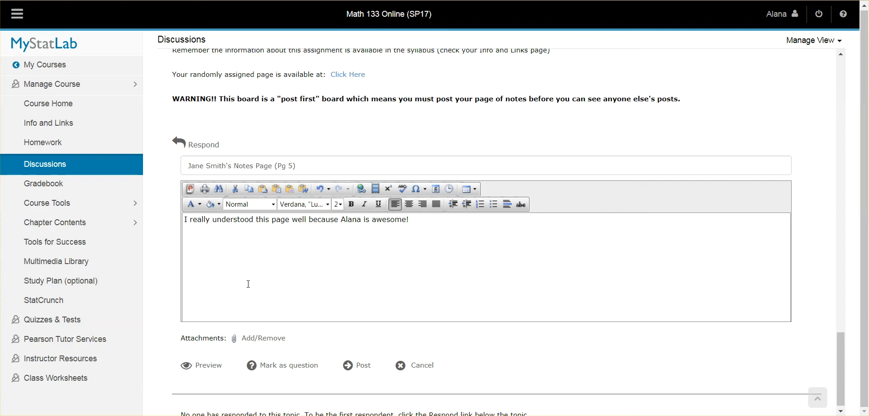
Step: Replace the message text after "well" with "... part c was tricky so everyone check that over for me."
{"action": "key", "text": "BackSpace"}
{"action": "key", "text": "BackSpace"}
{"action": "key", "text": "BackSpace"}
{"action": "key", "text": "BackSpace"}
{"action": "key", "text": "BackSpace"}
{"action": "key", "text": "BackSpace"}
{"action": "key", "text": "BackSpace"}
{"action": "key", "text": "BackSpace"}
{"action": "key", "text": "BackSpace"}
{"action": "key", "text": "BackSpace"}
{"action": "key", "text": "BackSpace"}
{"action": "key", "text": "BackSpace"}
{"action": "key", "text": "BackSpace"}
{"action": "key", "text": "BackSpace"}
{"action": "key", "text": "BackSpace"}
{"action": "key", "text": "BackSpace"}
{"action": "key", "text": "BackSpace"}
{"action": "key", "text": "BackSpace"}
{"action": "key", "text": "BackSpace"}
{"action": "key", "text": "BackSpace"}
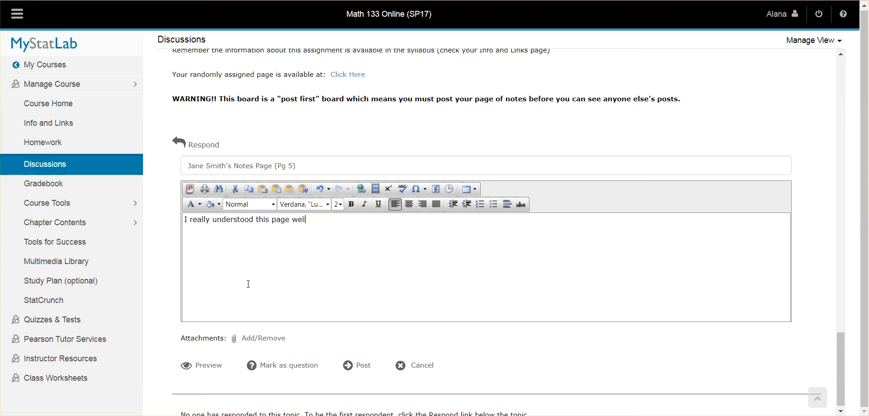
{"action": "type", "text": "... part c was tricky so eve"}
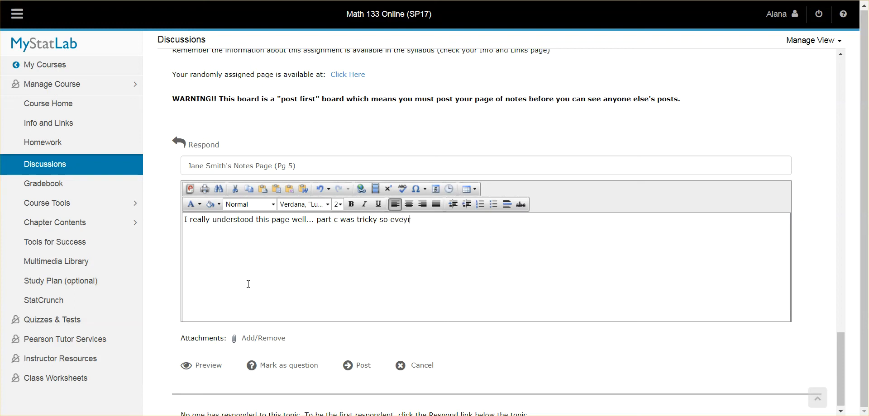
{"action": "type", "text": "ryone check that over for me."}
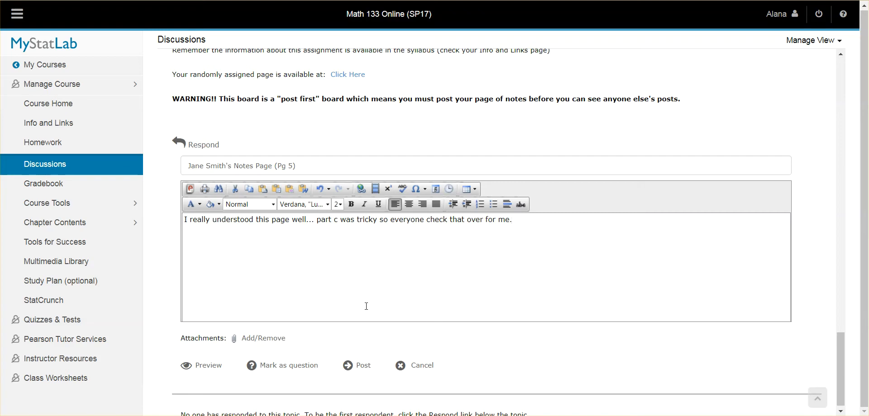
{"action": "key", "text": "Return"}
Step: Attach 133 - 3.1 Complete (FA15).pdf from the 133 Completed Notes 15FA folder to the response
{"action": "left_click", "coordinate": [262, 340]}
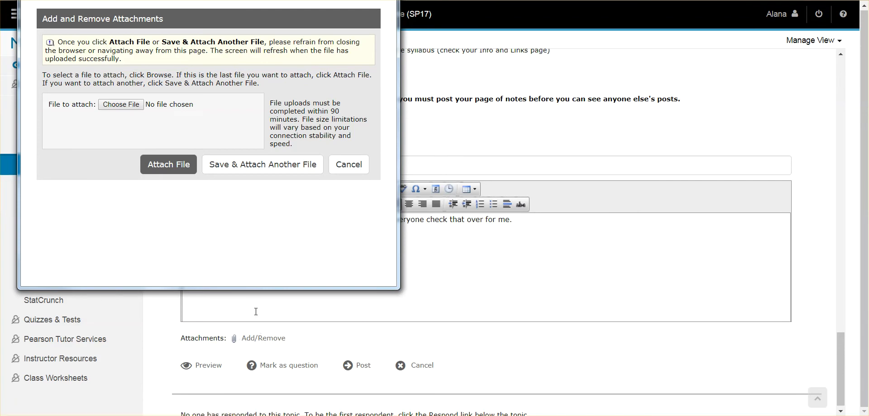
{"action": "left_click", "coordinate": [121, 105]}
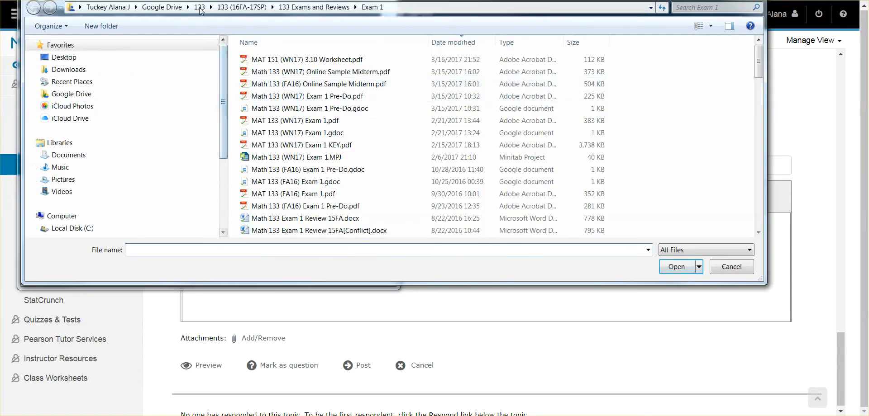
{"action": "left_click", "coordinate": [243, 8]}
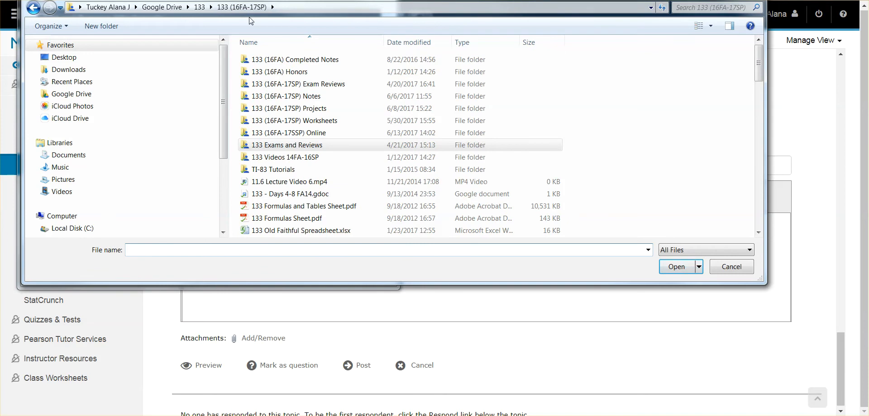
{"action": "double_click", "coordinate": [322, 61]}
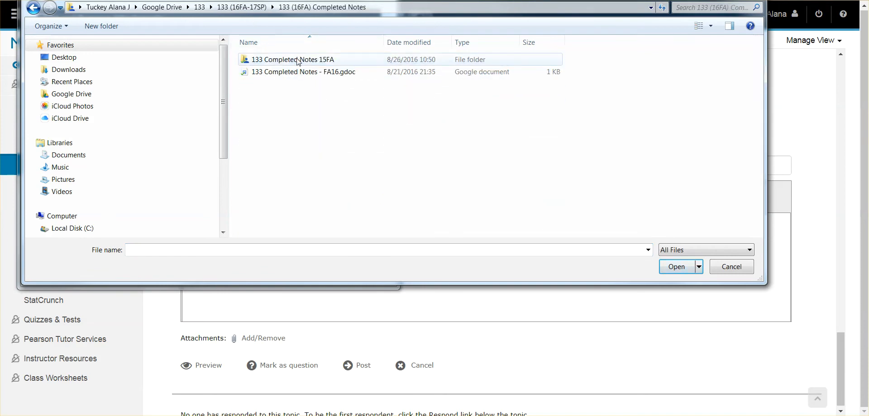
{"action": "double_click", "coordinate": [322, 61]}
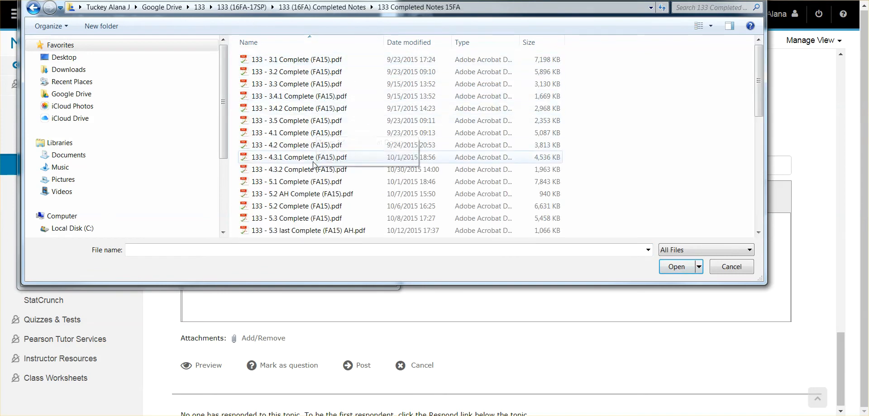
{"action": "scroll", "coordinate": [302, 110], "scroll_direction": "down", "scroll_amount": 10}
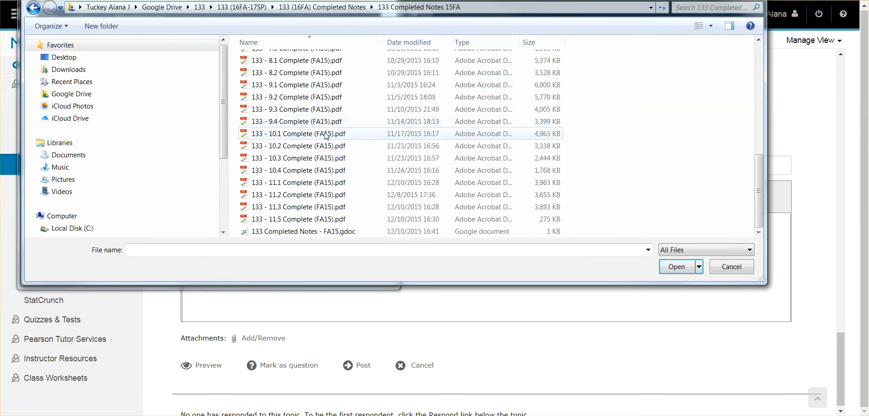
{"action": "scroll", "coordinate": [299, 64], "scroll_direction": "up", "scroll_amount": 10}
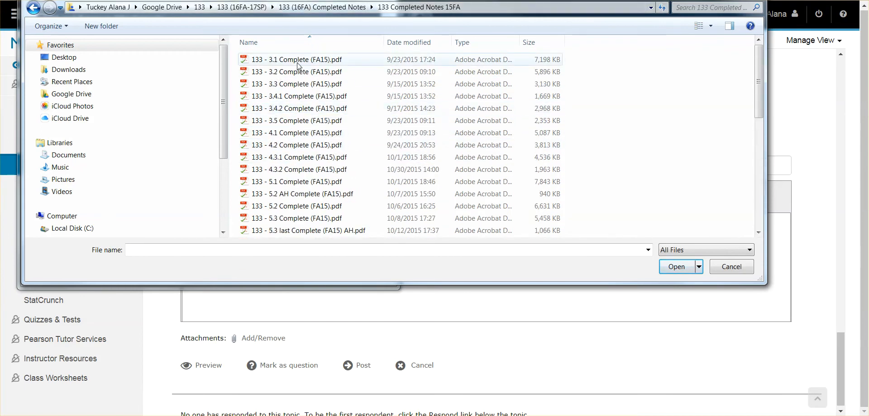
{"action": "left_click", "coordinate": [298, 63]}
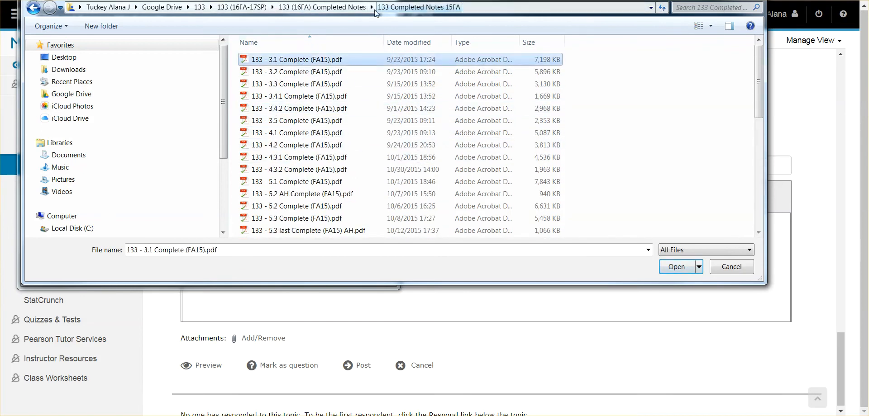
{"action": "key", "text": "Return"}
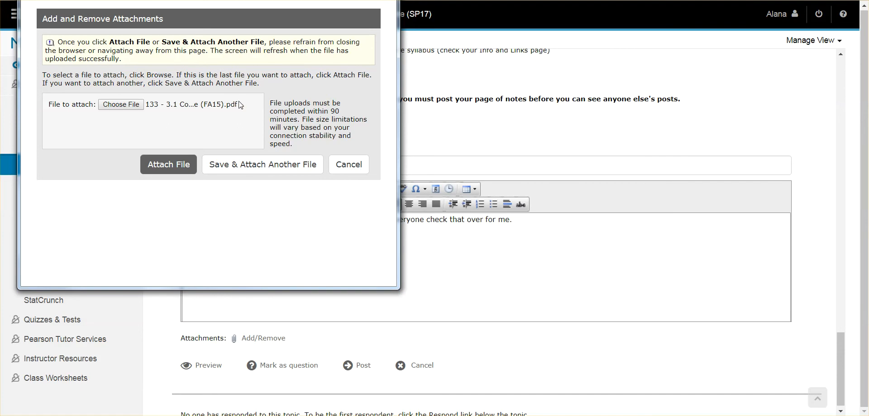
{"action": "left_click", "coordinate": [180, 170]}
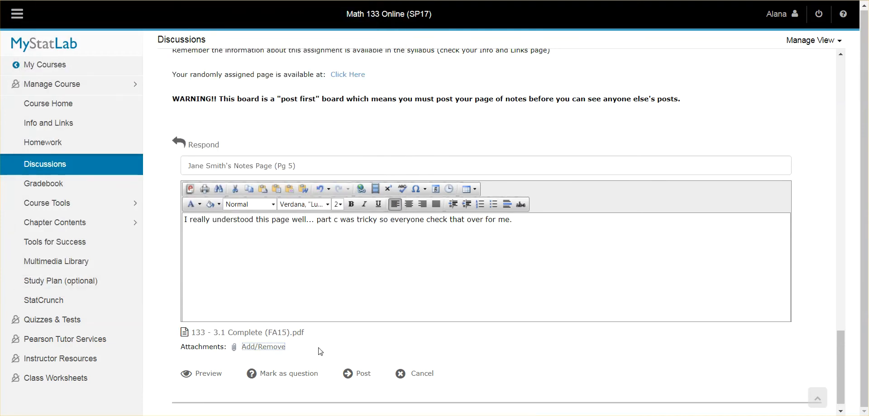
{"action": "left_click_drag", "start_coordinate": [324, 333], "coordinate": [190, 333]}
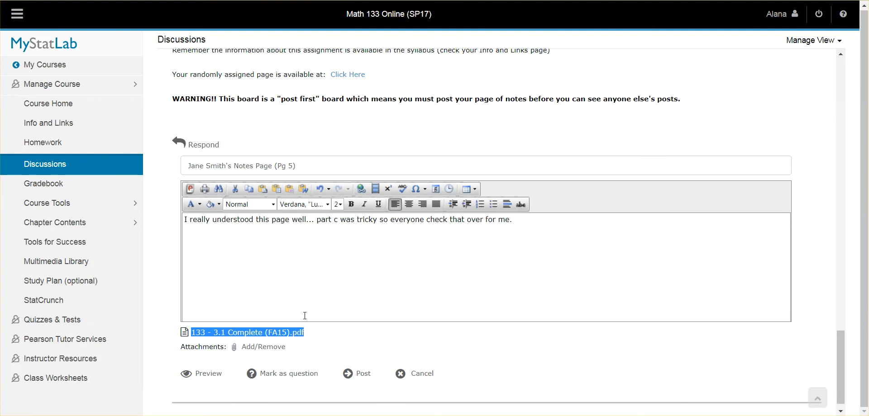
{"action": "left_click", "coordinate": [593, 239]}
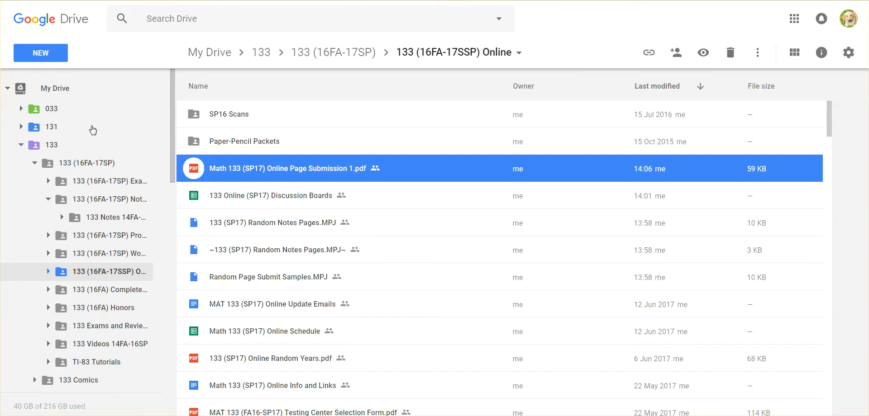
Step: Switch to Google Drive and open the 133 Completed Notes 15FA folder inside 133 (16FA) Completed Notes
{"action": "left_click", "coordinate": [116, 197]}
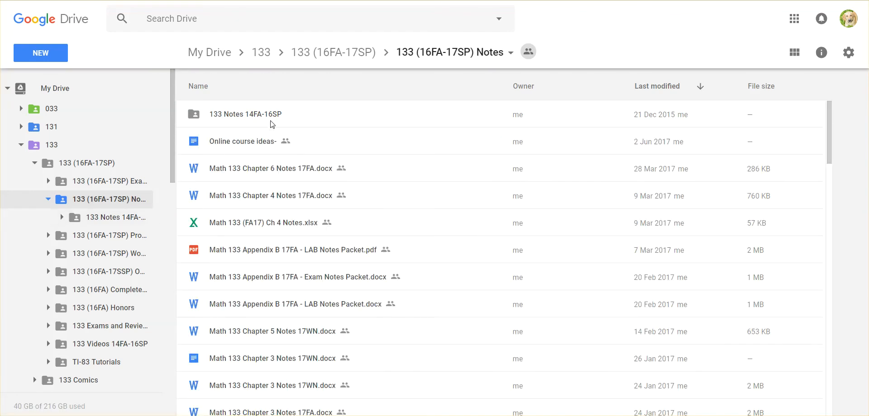
{"action": "left_click", "coordinate": [109, 290]}
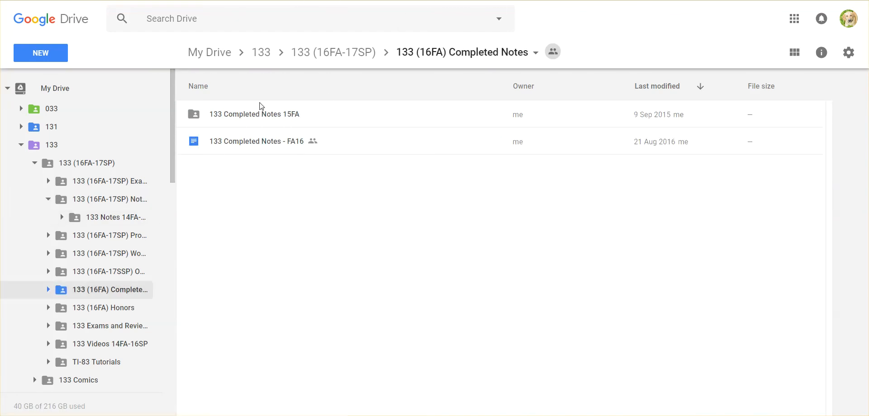
{"action": "double_click", "coordinate": [262, 113]}
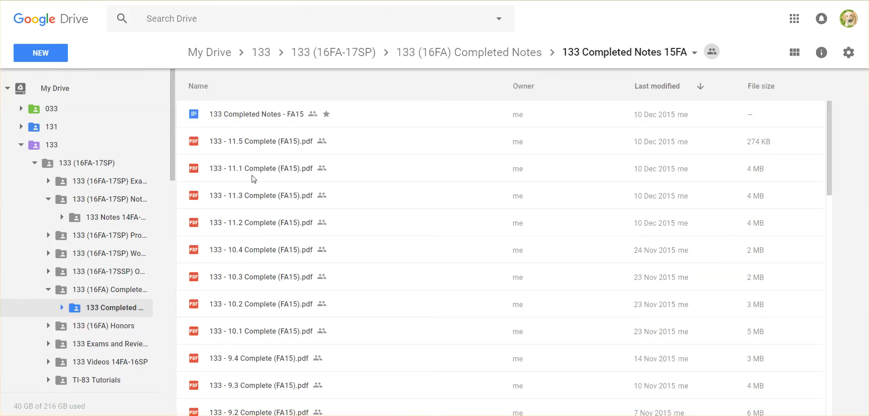
Step: Sort the completed notes files by name and find 133 - 3.1 Complete (FA15).pdf
{"action": "scroll", "coordinate": [257, 197], "scroll_direction": "down", "scroll_amount": 15}
{"action": "scroll", "coordinate": [258, 191], "scroll_direction": "down", "scroll_amount": 5}
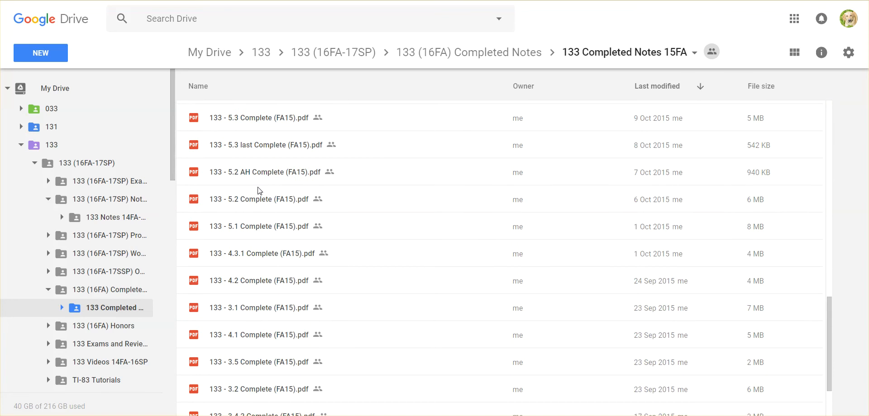
{"action": "scroll", "coordinate": [265, 241], "scroll_direction": "up", "scroll_amount": 3}
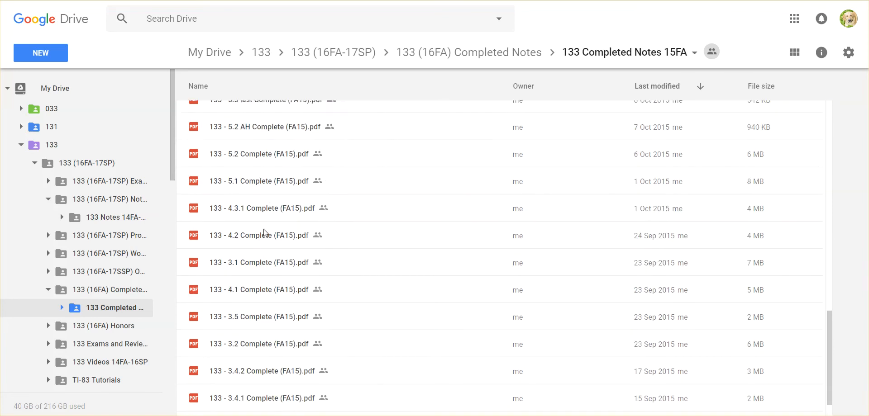
{"action": "scroll", "coordinate": [264, 224], "scroll_direction": "up", "scroll_amount": 4}
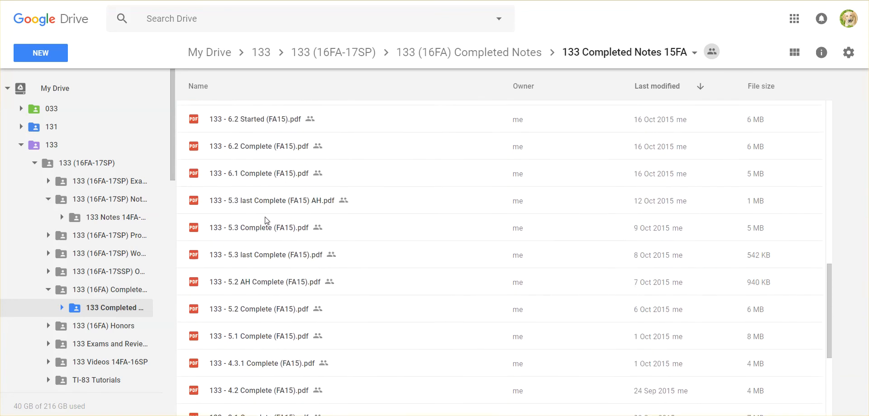
{"action": "left_click", "coordinate": [249, 93]}
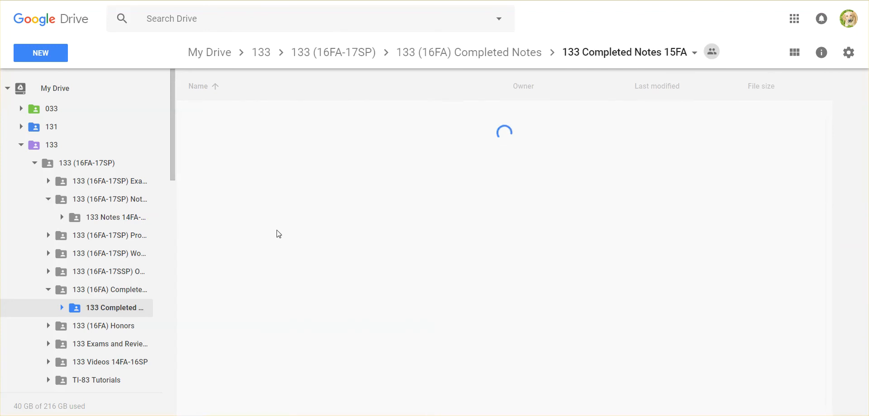
{"action": "scroll", "coordinate": [267, 197], "scroll_direction": "down", "scroll_amount": 4}
{"action": "scroll", "coordinate": [268, 197], "scroll_direction": "down", "scroll_amount": 2}
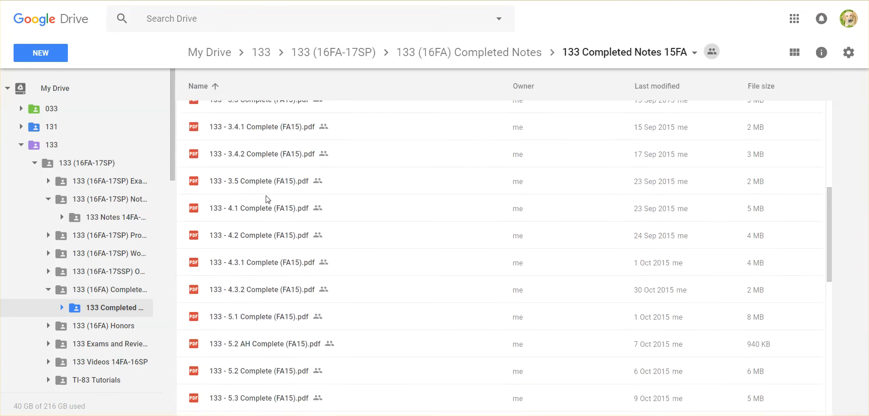
{"action": "scroll", "coordinate": [265, 208], "scroll_direction": "up", "scroll_amount": 2}
Step: Open the sharing settings of 133 - 3.1 Complete (FA15).pdf and select its shareable link
{"action": "left_click", "coordinate": [254, 175]}
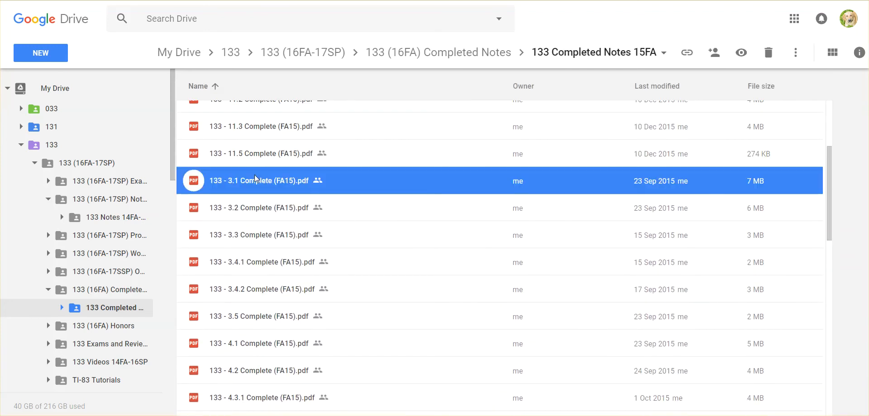
{"action": "left_click", "coordinate": [715, 45]}
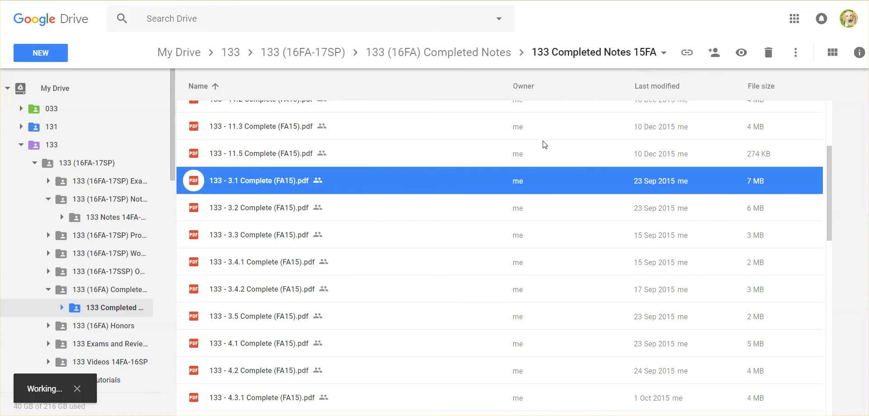
{"action": "left_click", "coordinate": [468, 178]}
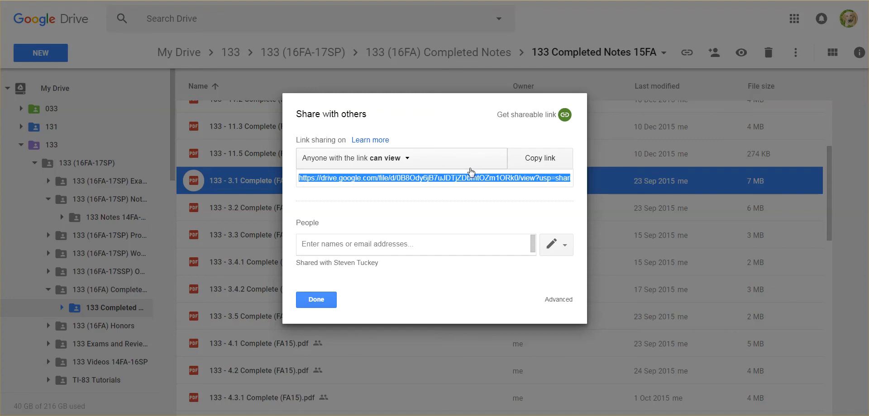
Step: Close the sharing settings, return to the MyStatLab response, and start a website link displayed as "Page 38 by" followed by the student's name
{"action": "left_click", "coordinate": [316, 300]}
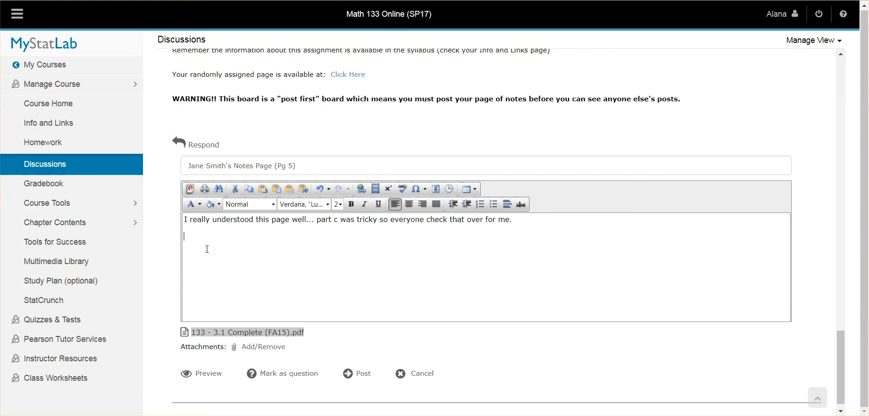
{"action": "left_click", "coordinate": [363, 190]}
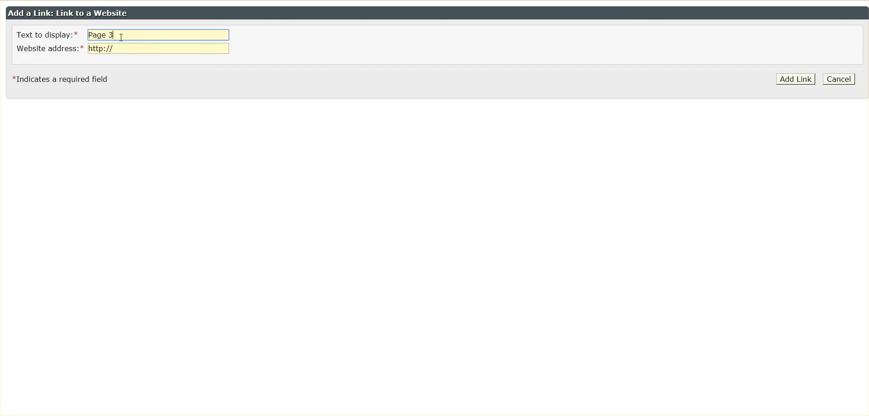
{"action": "type", "text": "by Alana"}
{"action": "left_click_drag", "start_coordinate": [131, 35], "coordinate": [165, 33]}
{"action": "type", "text": "Jane Smith"}
{"action": "key", "text": "Tab"}
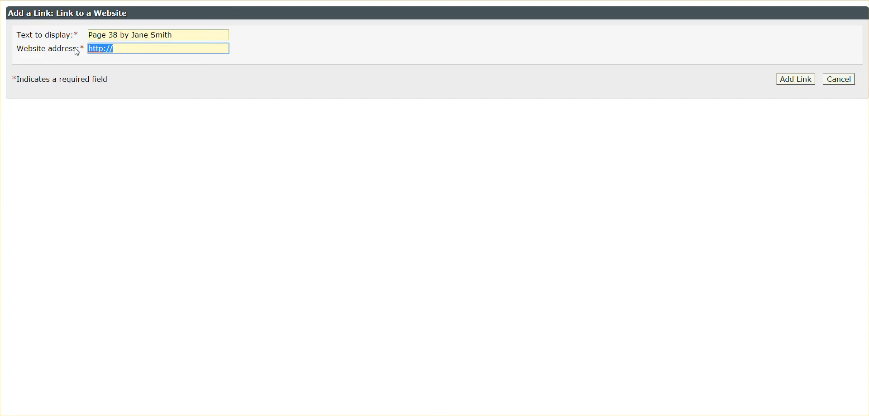
Step: Paste the copied Google Drive sharing link as the website address and add the link to the response
{"action": "key", "text": "ctrl+v"}
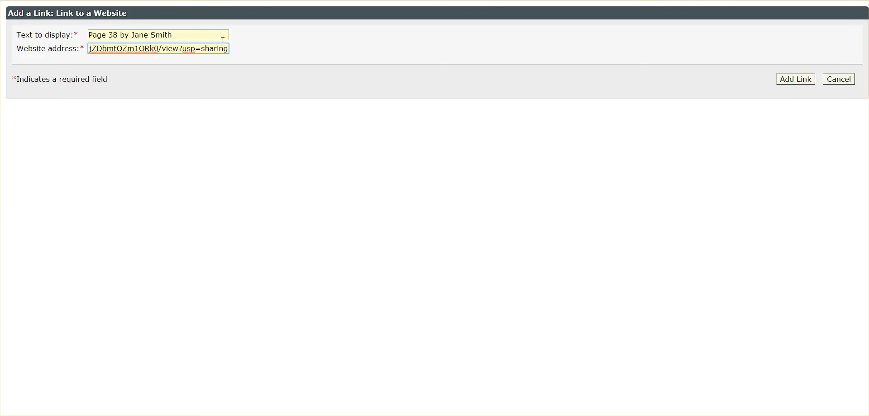
{"action": "key", "text": "ctrl+z"}
{"action": "right_click", "coordinate": [139, 50]}
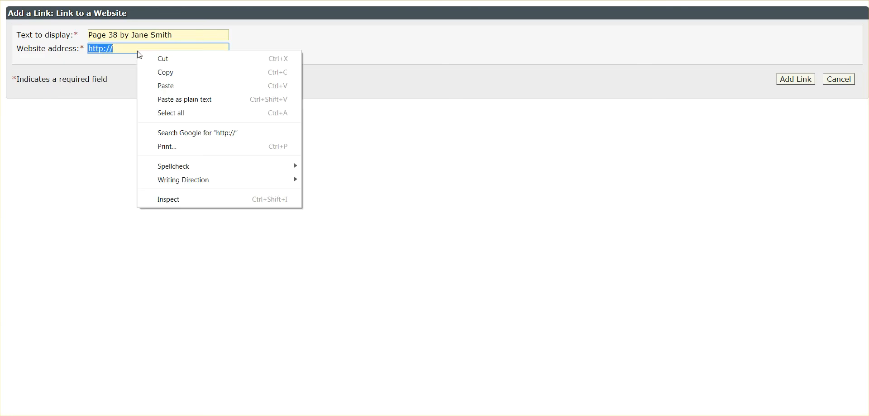
{"action": "left_click", "coordinate": [167, 87]}
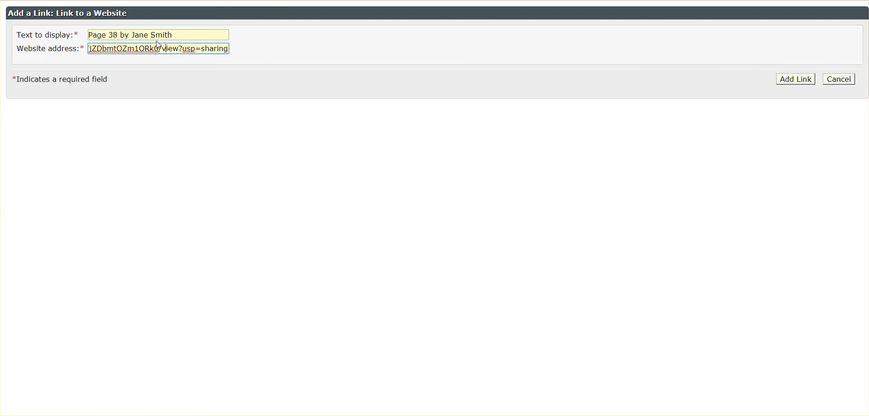
{"action": "key", "text": "Left"}
{"action": "key", "text": "Left"}
{"action": "key", "text": "Left"}
{"action": "key", "text": "Left"}
{"action": "key", "text": "Left"}
{"action": "key", "text": "Left"}
{"action": "key", "text": "Left"}
{"action": "key", "text": "Left"}
{"action": "key", "text": "Left"}
{"action": "key", "text": "Left"}
{"action": "key", "text": "Left"}
{"action": "key", "text": "Left"}
{"action": "key", "text": "Left"}
{"action": "key", "text": "Left"}
{"action": "key", "text": "Left"}
{"action": "key", "text": "Left"}
{"action": "key", "text": "Left"}
{"action": "key", "text": "Left"}
{"action": "key", "text": "Left"}
{"action": "key", "text": "Left"}
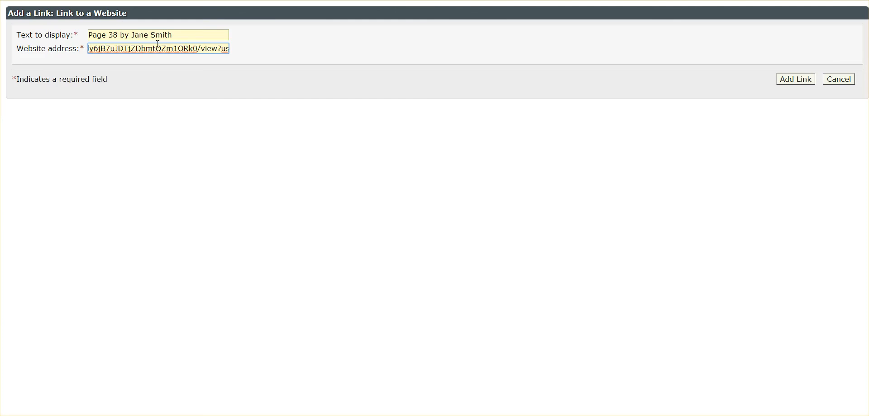
{"action": "key", "text": "Right"}
{"action": "key", "text": "Right"}
{"action": "key", "text": "Right"}
{"action": "key", "text": "Right"}
{"action": "key", "text": "Right"}
{"action": "key", "text": "Right"}
{"action": "key", "text": "Right"}
{"action": "key", "text": "Right"}
{"action": "key", "text": "Right"}
{"action": "key", "text": "Right"}
{"action": "key", "text": "Right"}
{"action": "key", "text": "Right"}
{"action": "key", "text": "Right"}
{"action": "key", "text": "Right"}
{"action": "key", "text": "Right"}
{"action": "key", "text": "Right"}
{"action": "key", "text": "Right"}
{"action": "key", "text": "Right"}
{"action": "key", "text": "Right"}
{"action": "key", "text": "Right"}
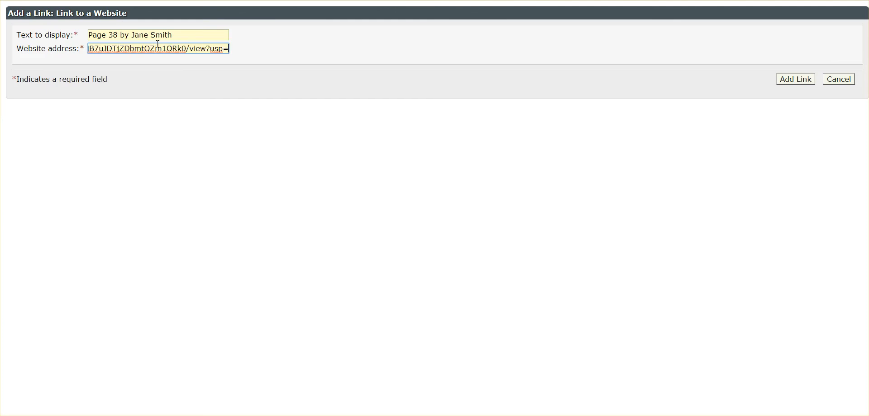
{"action": "left_click", "coordinate": [810, 82]}
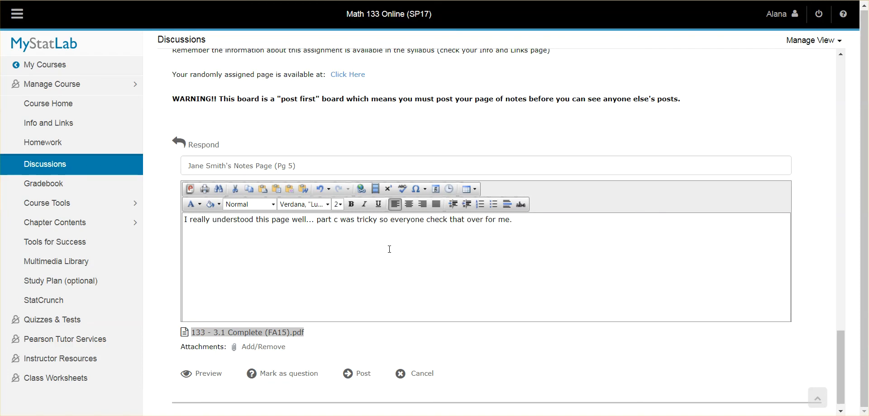
Step: Post the response to the Week #4 Coursepack Spot Check #1 discussion and look over its message text
{"action": "left_click_drag", "start_coordinate": [211, 220], "coordinate": [348, 284]}
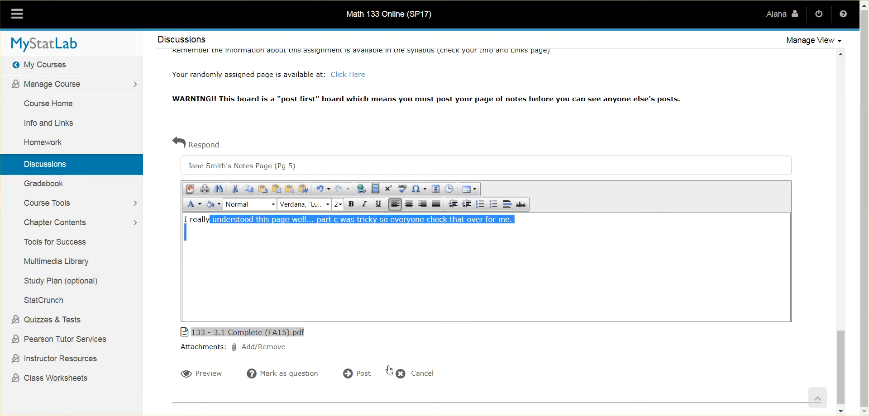
{"action": "left_click", "coordinate": [359, 375]}
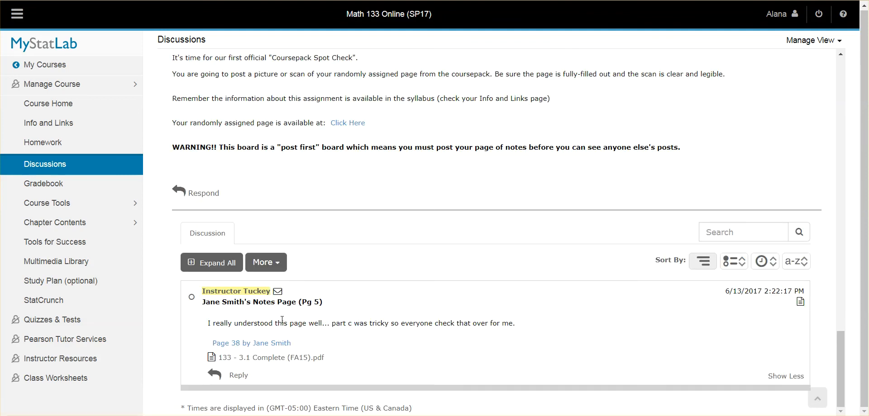
{"action": "left_click_drag", "start_coordinate": [249, 324], "coordinate": [309, 333]}
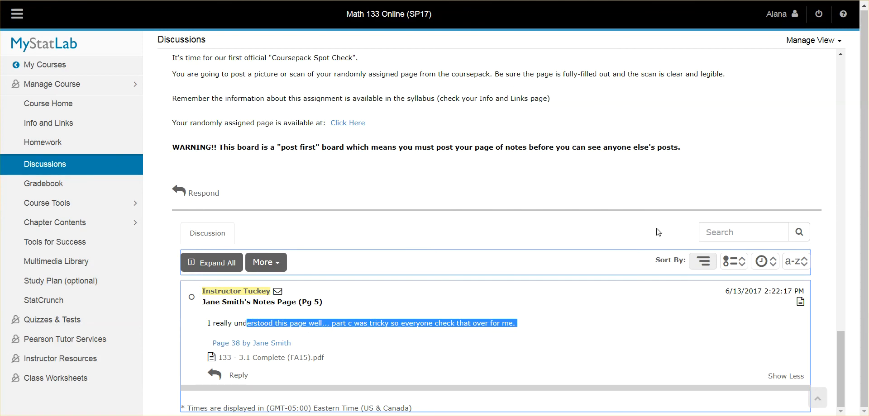
{"action": "left_click", "coordinate": [316, 322]}
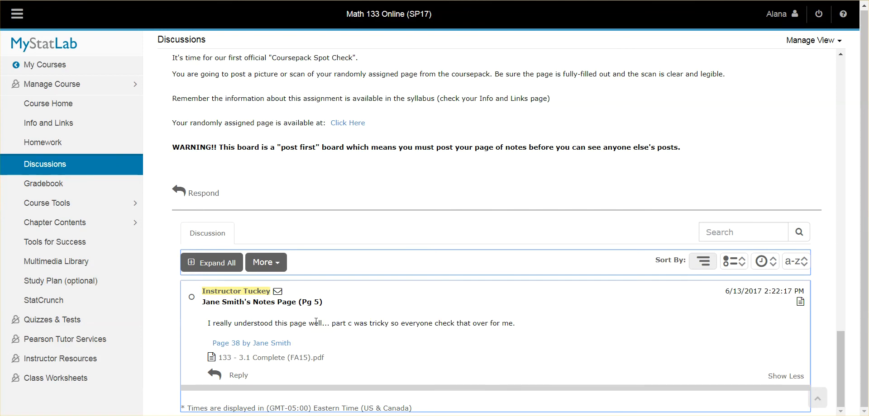
Step: Test the post's "Page 38" link, open the attached 133 - 3.1 Complete (FA15).pdf, examine its first page, and close it
{"action": "left_click", "coordinate": [235, 344]}
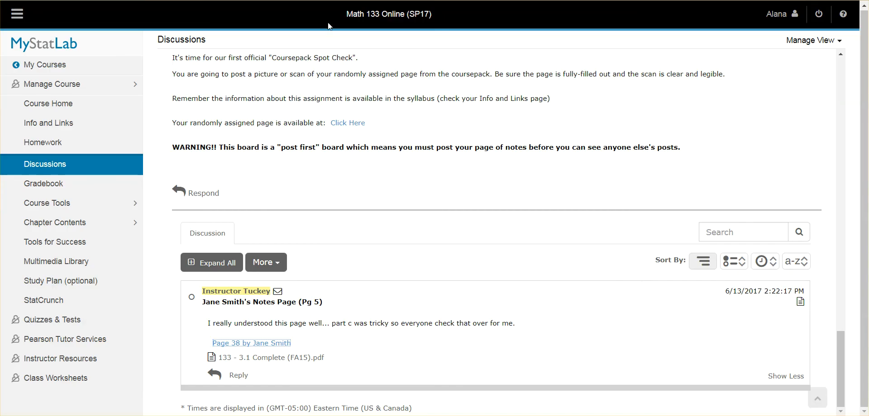
{"action": "left_click", "coordinate": [280, 361]}
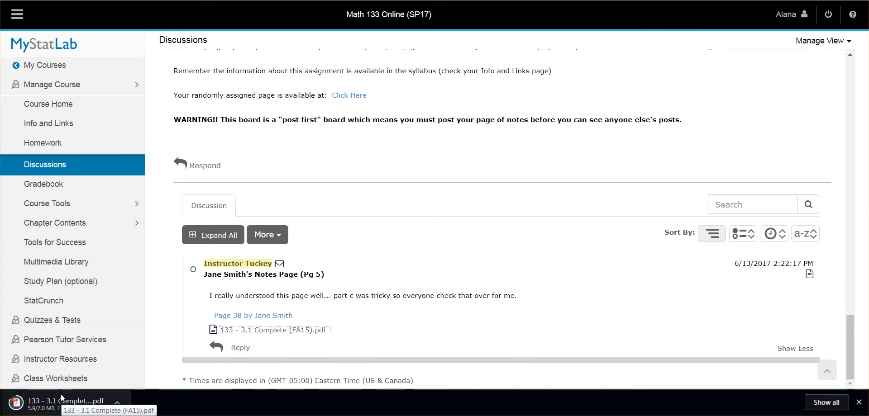
{"action": "left_click", "coordinate": [65, 402]}
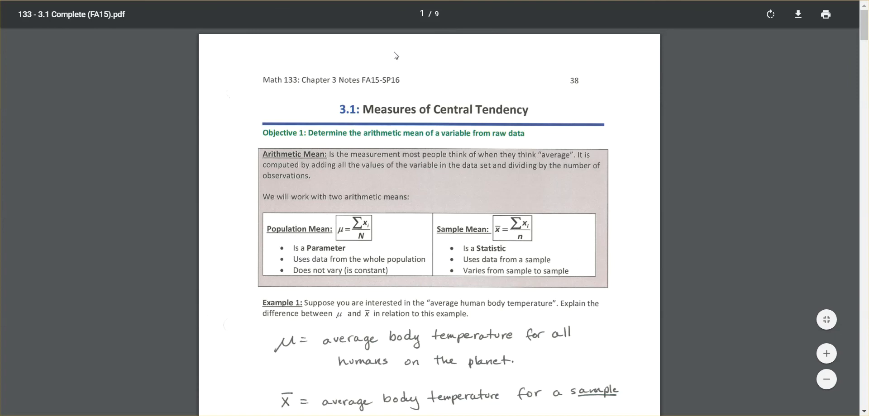
{"action": "scroll", "coordinate": [398, 86], "scroll_direction": "down", "scroll_amount": 2}
{"action": "scroll", "coordinate": [398, 88], "scroll_direction": "down", "scroll_amount": 1}
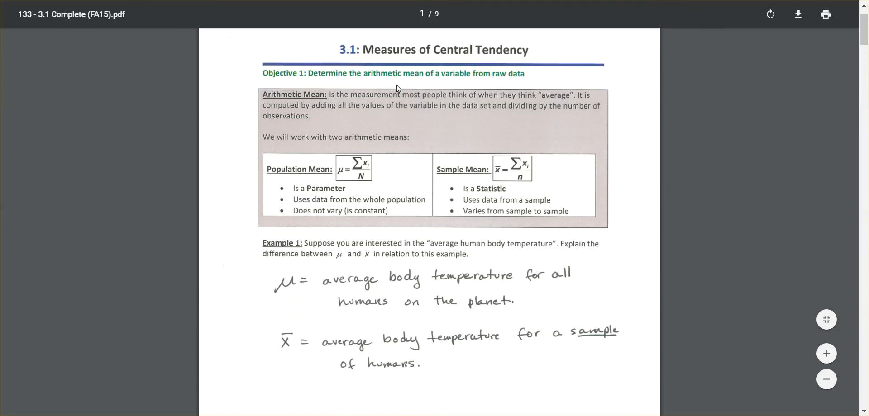
{"action": "scroll", "coordinate": [397, 87], "scroll_direction": "up", "scroll_amount": 2}
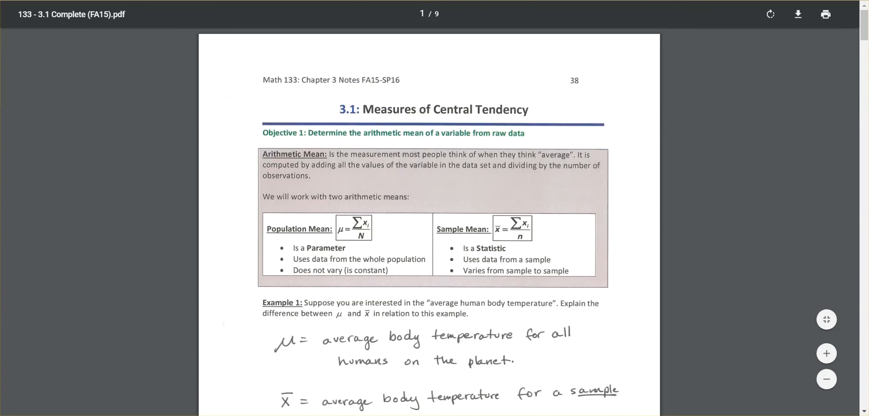
{"action": "key", "text": "ctrl+w"}
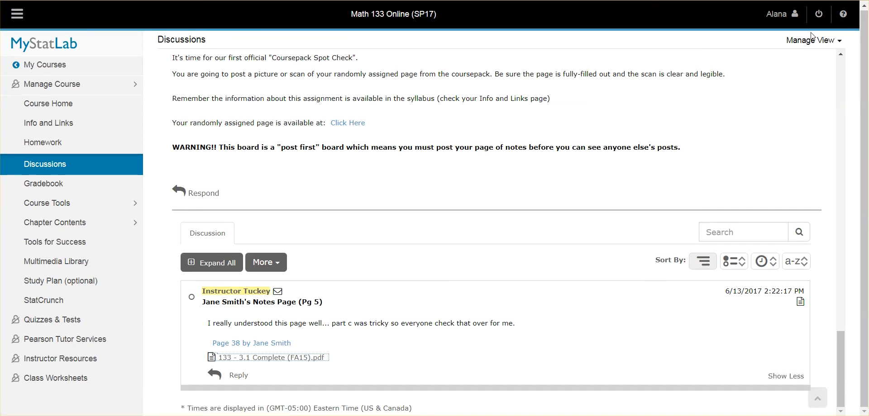
Step: Edit the posted response so its title reads Pg 38, and repost it
{"action": "double_click", "coordinate": [311, 301]}
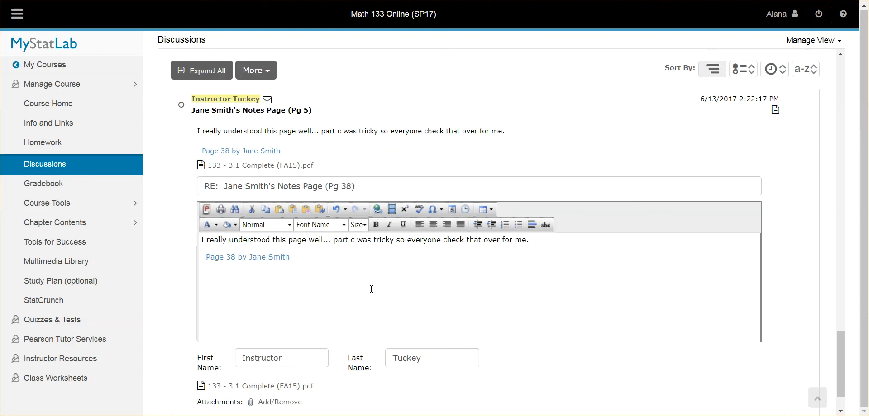
{"action": "scroll", "coordinate": [317, 281], "scroll_direction": "down", "scroll_amount": 1}
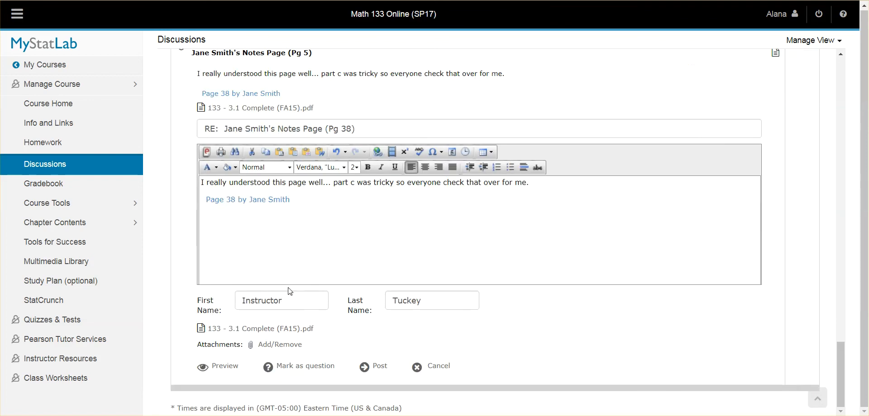
{"action": "left_click", "coordinate": [380, 367]}
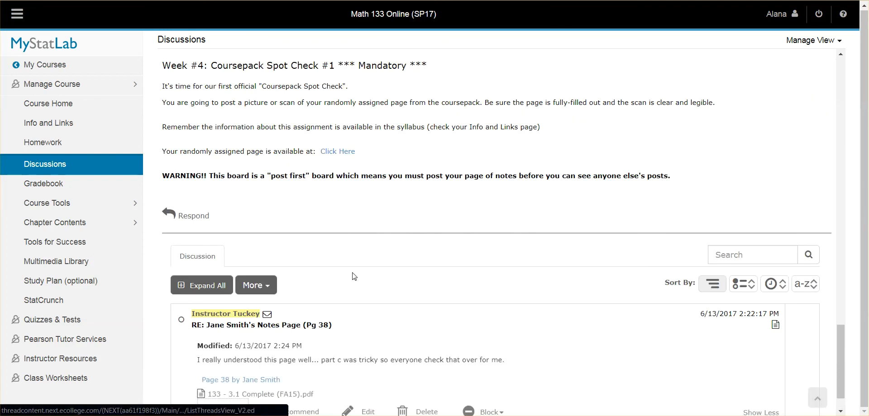
Step: Switch the course discussion page from the editing view back to the regular course view
{"action": "scroll", "coordinate": [588, 226], "scroll_direction": "up", "scroll_amount": 5}
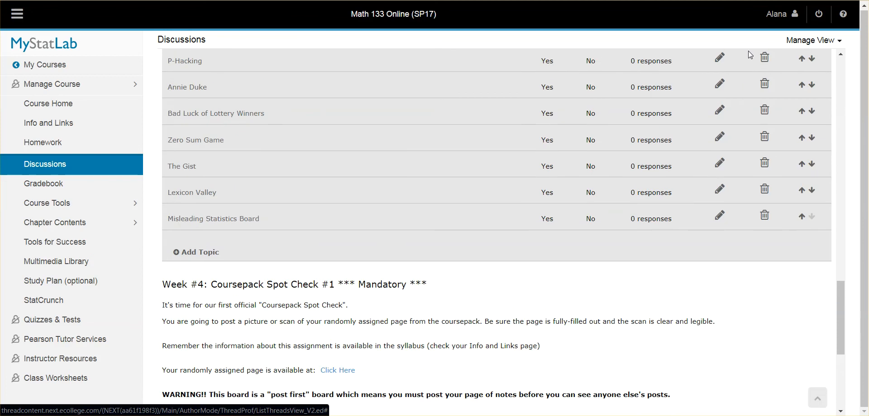
{"action": "left_click", "coordinate": [813, 41]}
{"action": "left_click", "coordinate": [792, 62]}
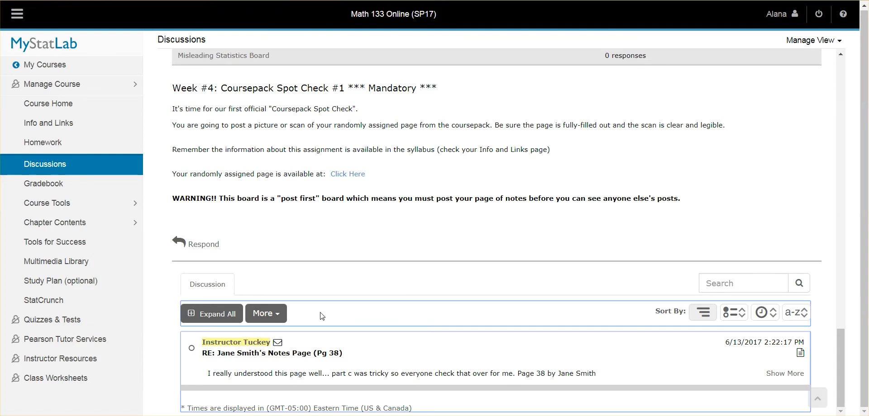
Step: Check the edited post's title and highlight the "post first" warning in the discussion instructions
{"action": "left_click_drag", "start_coordinate": [334, 355], "coordinate": [341, 353]}
{"action": "left_click", "coordinate": [369, 226]}
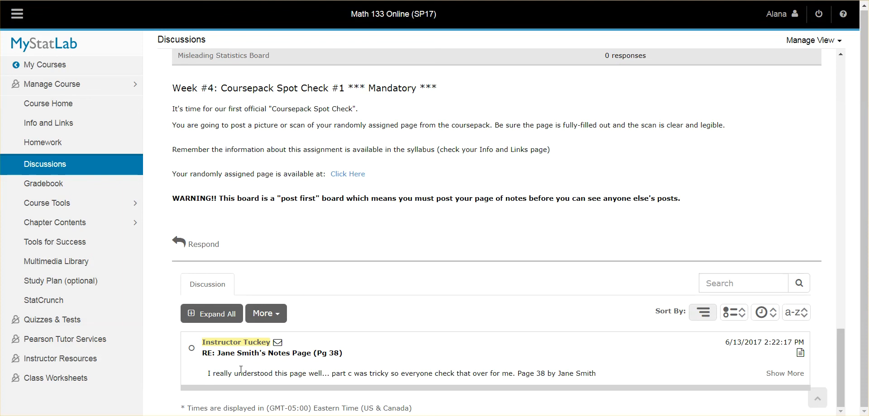
{"action": "left_click_drag", "start_coordinate": [681, 188], "coordinate": [696, 203]}
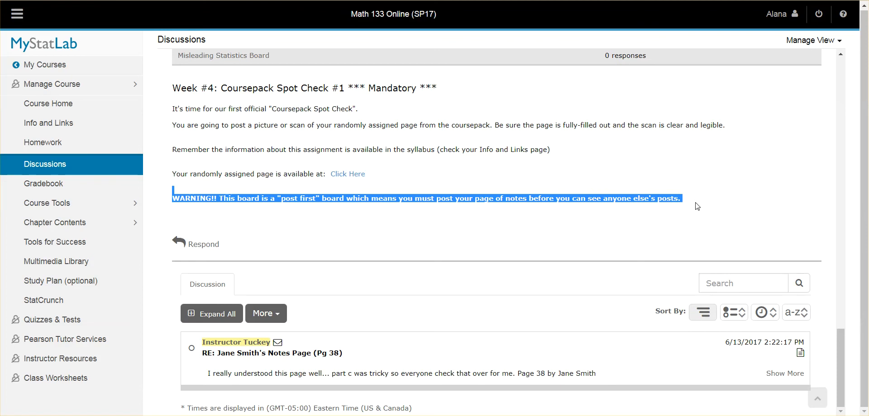